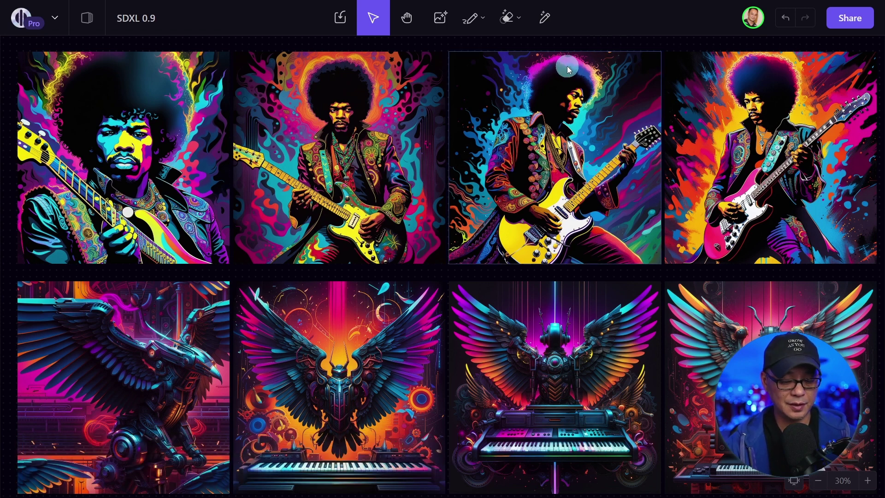
Place the generation frame on the third guitarist image to show its SDXL prompt and settings.
{"action": "left_click", "coordinate": [557, 273]}
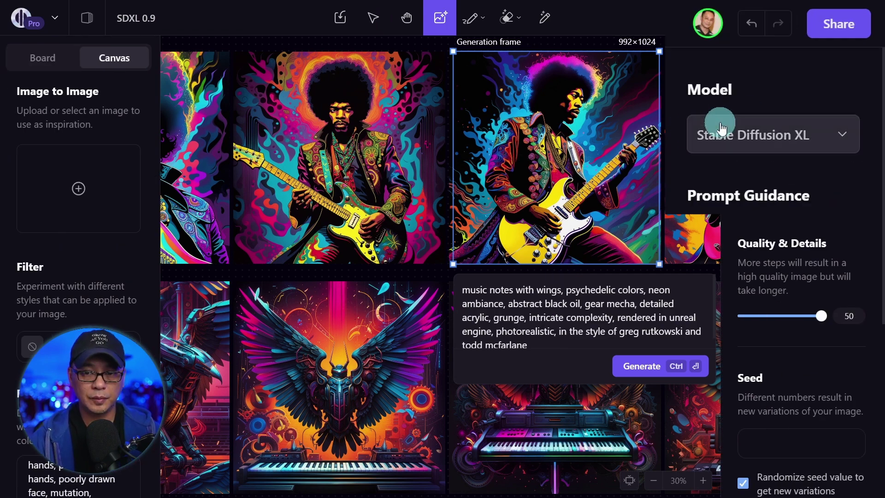
{"action": "left_click", "coordinate": [806, 133]}
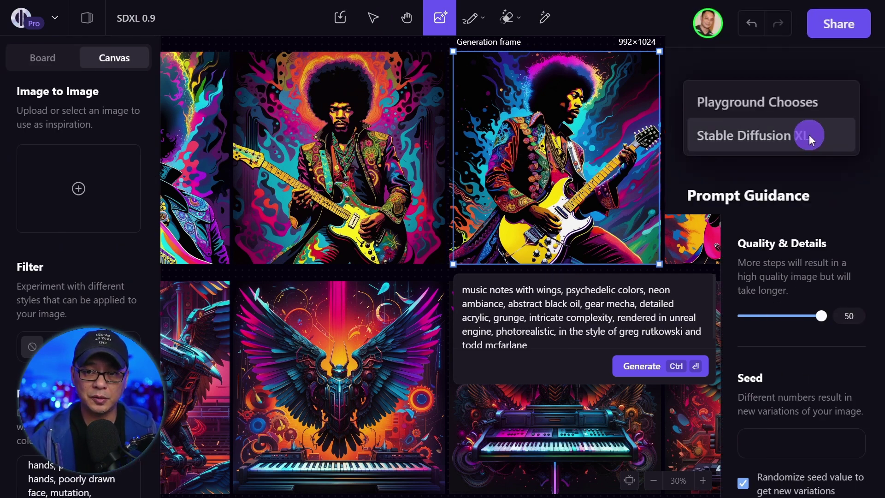
{"action": "left_click", "coordinate": [761, 138]}
{"action": "scroll", "coordinate": [761, 138], "scroll_direction": "down", "scroll_amount": 5}
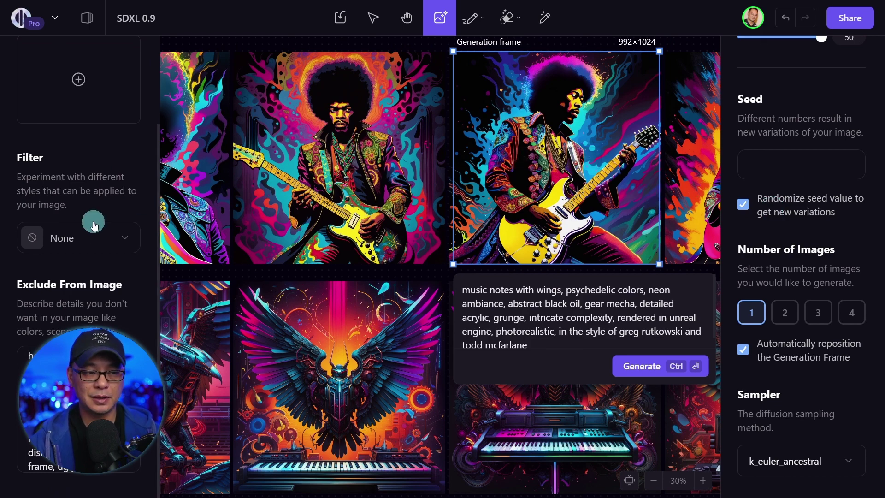
{"action": "scroll", "coordinate": [90, 252], "scroll_direction": "up", "scroll_amount": 3}
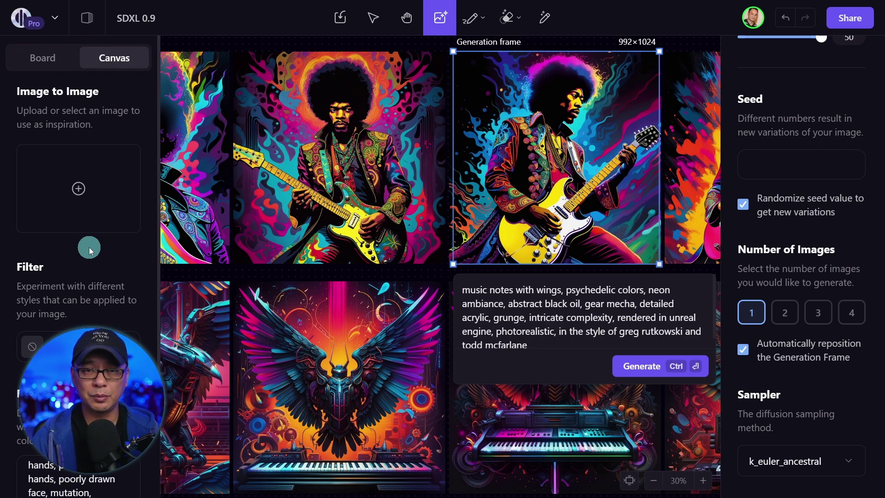
Browse the Filter style gallery, then select the piano-and-wings image to show its 1024×1024 details.
{"action": "left_click", "coordinate": [89, 247]}
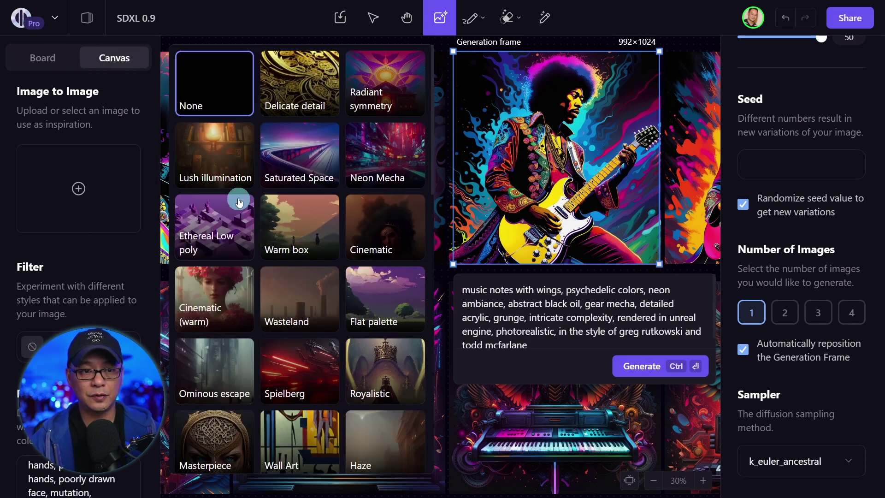
{"action": "scroll", "coordinate": [347, 184], "scroll_direction": "down", "scroll_amount": 5}
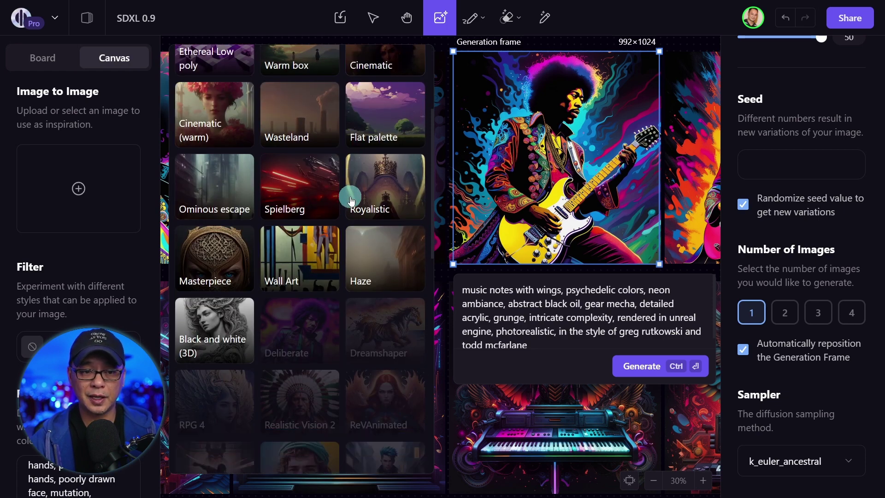
{"action": "scroll", "coordinate": [343, 195], "scroll_direction": "down", "scroll_amount": 2}
{"action": "scroll", "coordinate": [343, 221], "scroll_direction": "up", "scroll_amount": 7}
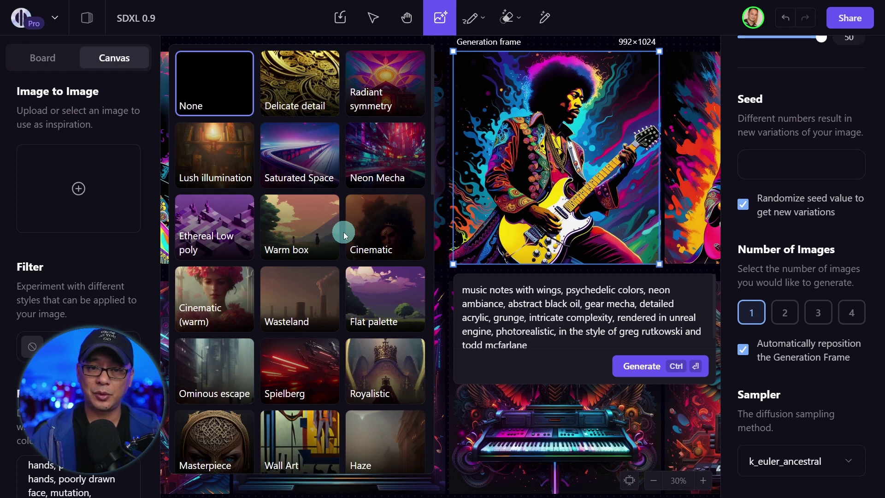
{"action": "left_click", "coordinate": [560, 411]}
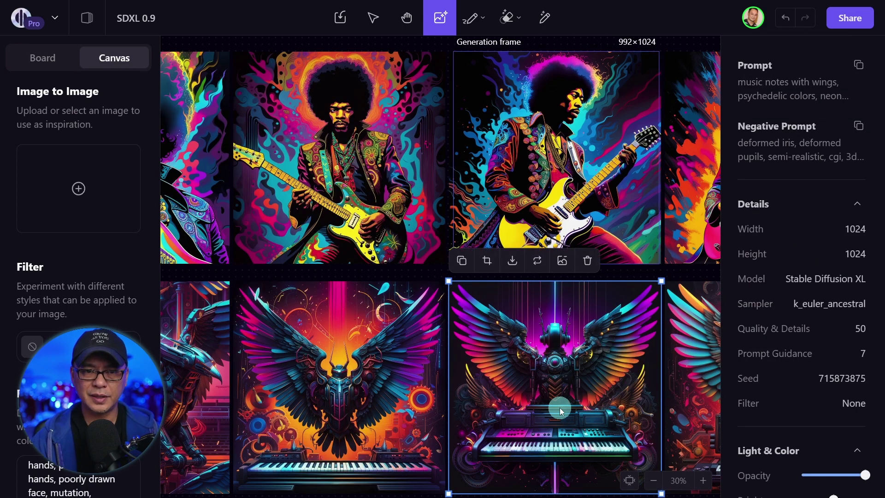
Copy the winged-keyboard image's prompt from the right properties panel.
{"action": "scroll", "coordinate": [590, 362], "scroll_direction": "down", "scroll_amount": 3}
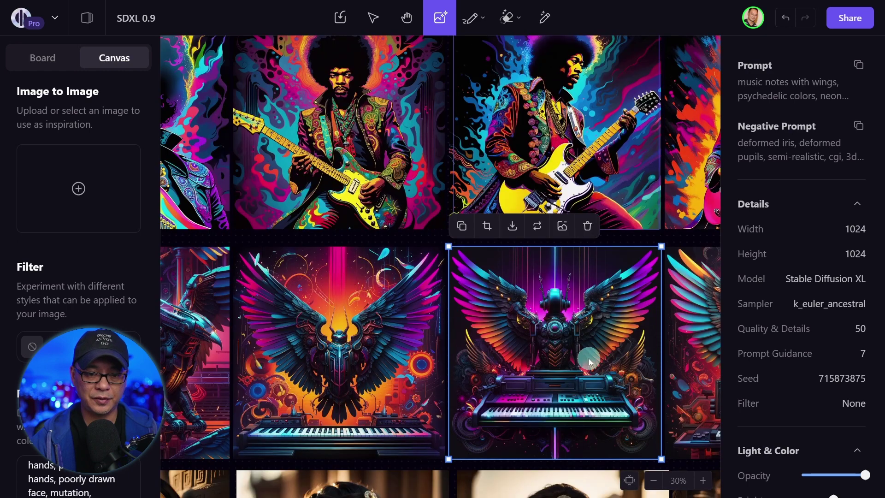
{"action": "scroll", "coordinate": [590, 362], "scroll_direction": "down", "scroll_amount": 1}
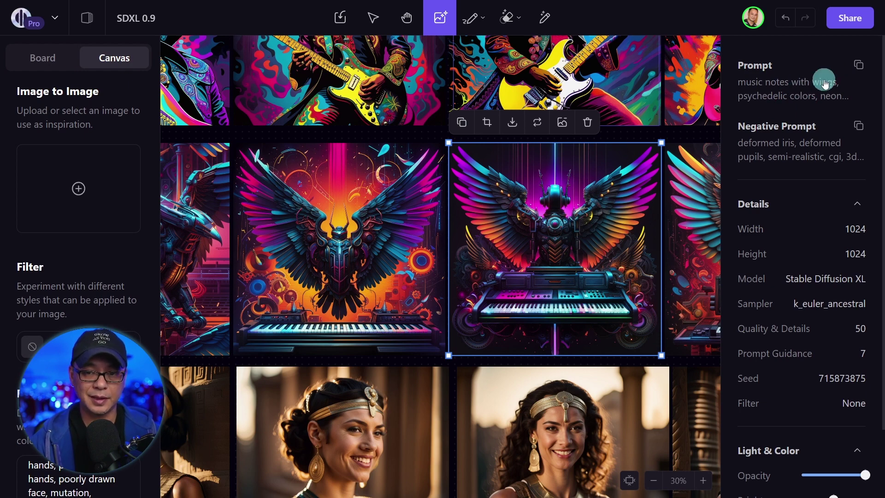
{"action": "left_click", "coordinate": [860, 68]}
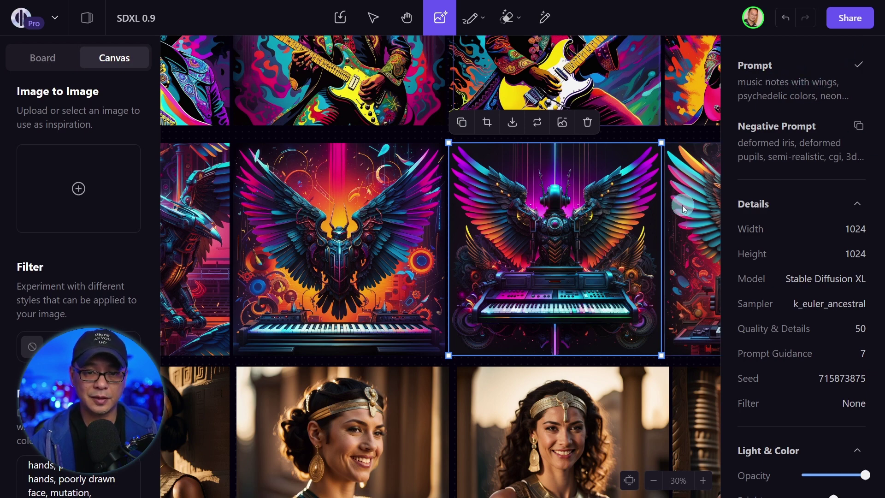
{"action": "scroll", "coordinate": [838, 223], "scroll_direction": "down", "scroll_amount": 2}
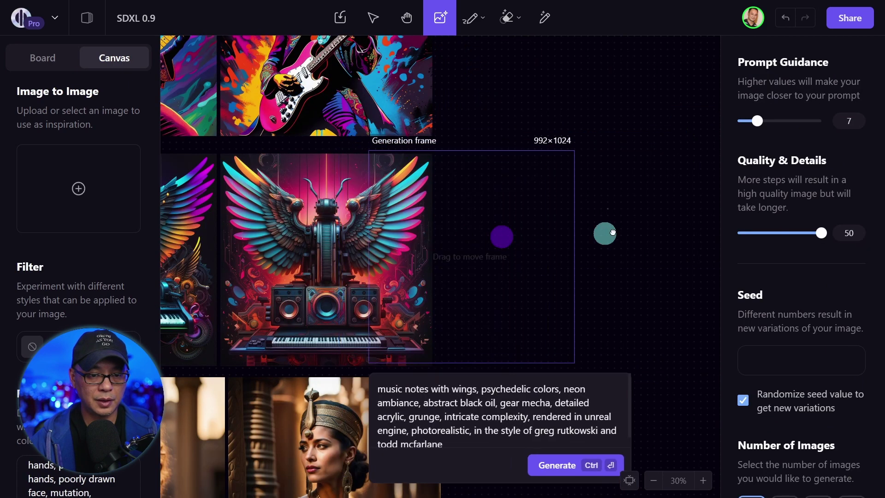
Move the generation frame to an empty area of the canvas.
{"action": "left_click_drag", "start_coordinate": [602, 233], "coordinate": [607, 240]}
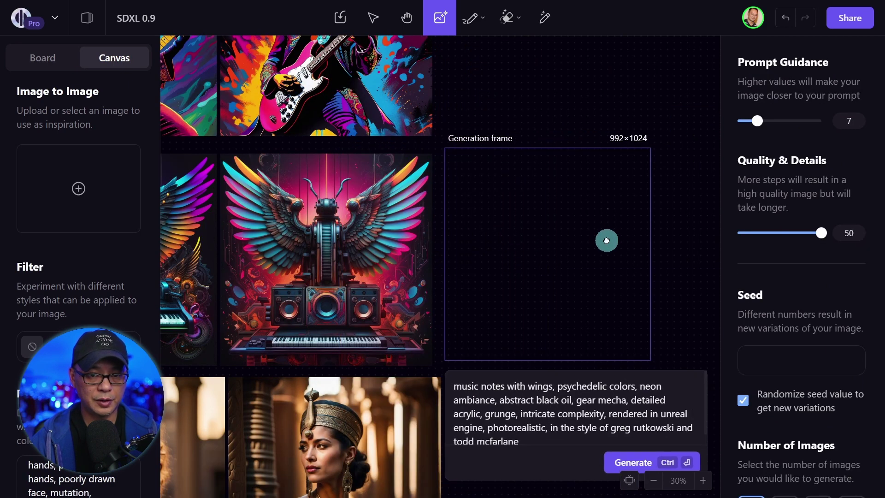
{"action": "scroll", "coordinate": [606, 240], "scroll_direction": "up", "scroll_amount": 2}
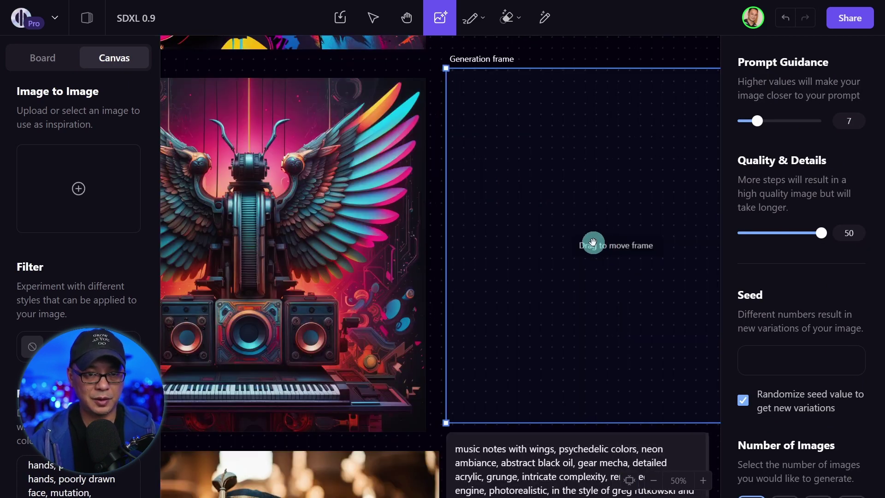
{"action": "left_click_drag", "start_coordinate": [593, 243], "coordinate": [407, 238]}
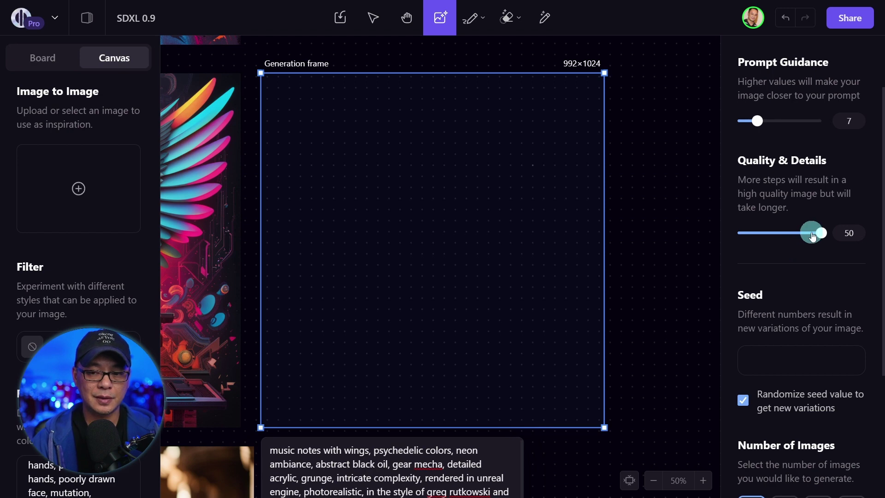
Generate a new winged-mecha image in the frame and pan to view it.
{"action": "scroll", "coordinate": [809, 231], "scroll_direction": "down", "scroll_amount": 4}
{"action": "scroll", "coordinate": [676, 270], "scroll_direction": "left", "scroll_amount": 1}
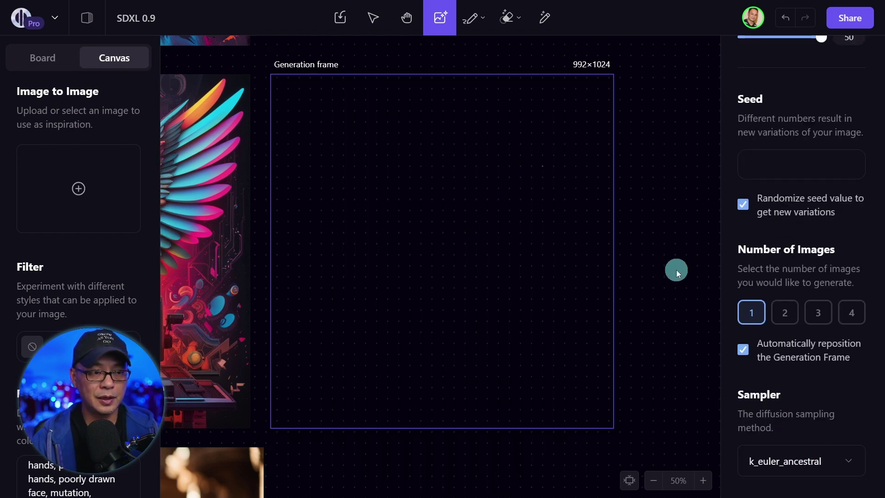
{"action": "left_click", "coordinate": [676, 270]}
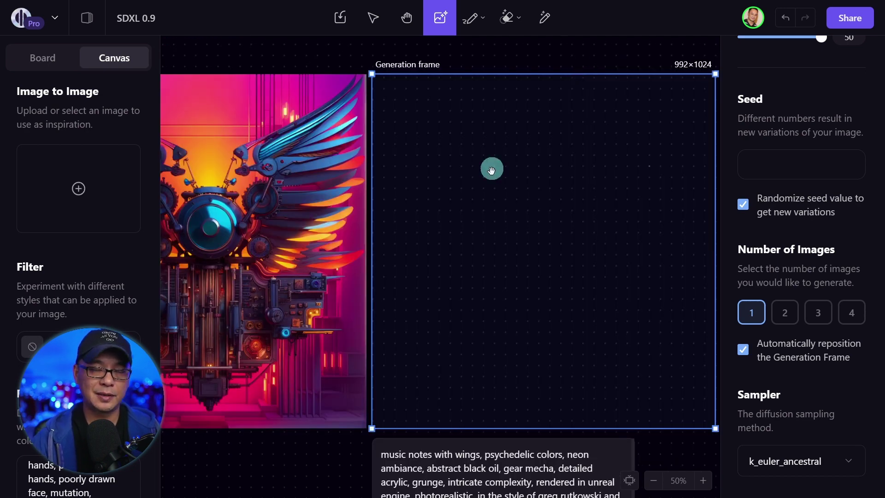
{"action": "scroll", "coordinate": [570, 259], "scroll_direction": "left", "scroll_amount": 6}
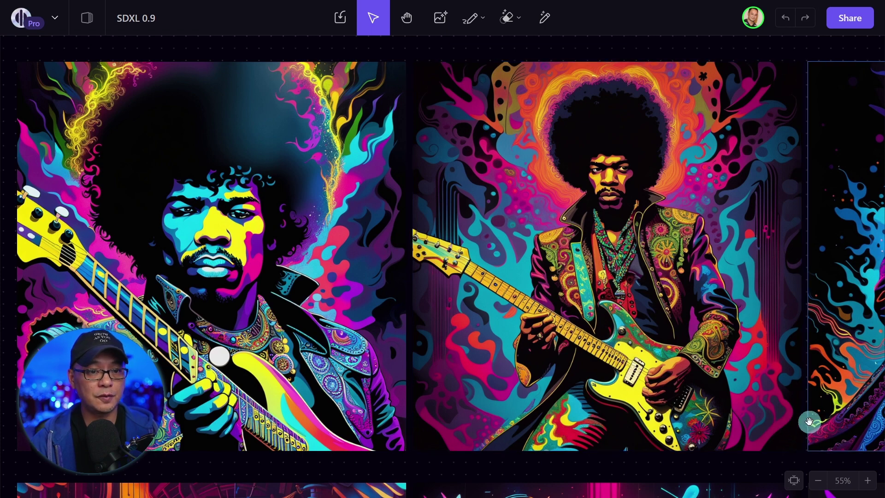
Pan sideways across the guitarist and winged robot keyboard images.
{"action": "left_click_drag", "start_coordinate": [809, 421], "coordinate": [628, 421]}
{"action": "left_click_drag", "start_coordinate": [725, 421], "coordinate": [640, 420]}
{"action": "left_click_drag", "start_coordinate": [793, 391], "coordinate": [622, 393]}
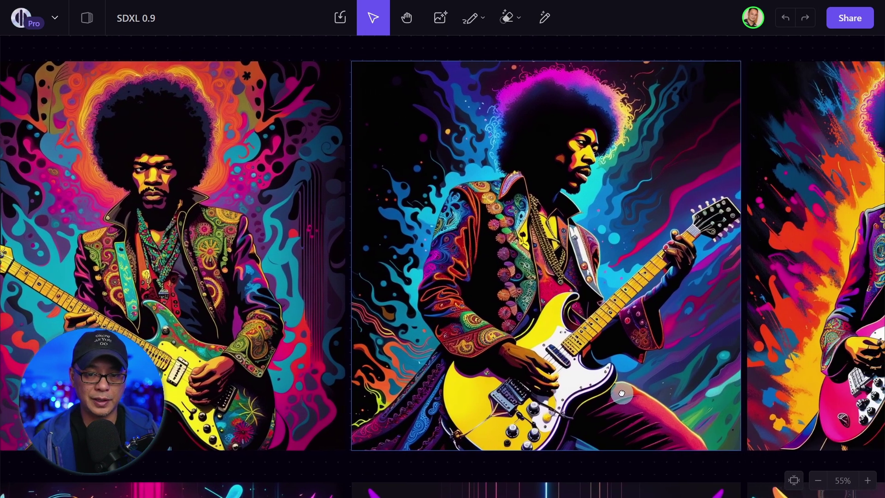
{"action": "left_click_drag", "start_coordinate": [768, 387], "coordinate": [631, 387]}
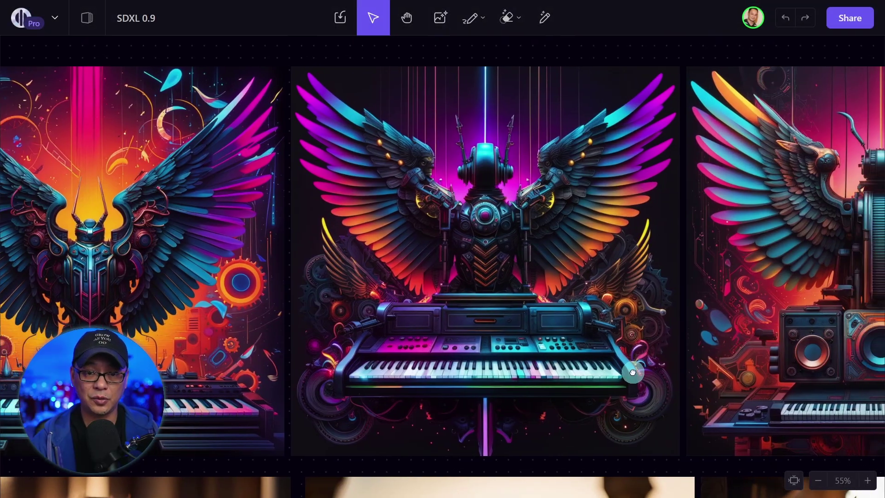
{"action": "scroll", "coordinate": [632, 372], "scroll_direction": "right", "scroll_amount": 5}
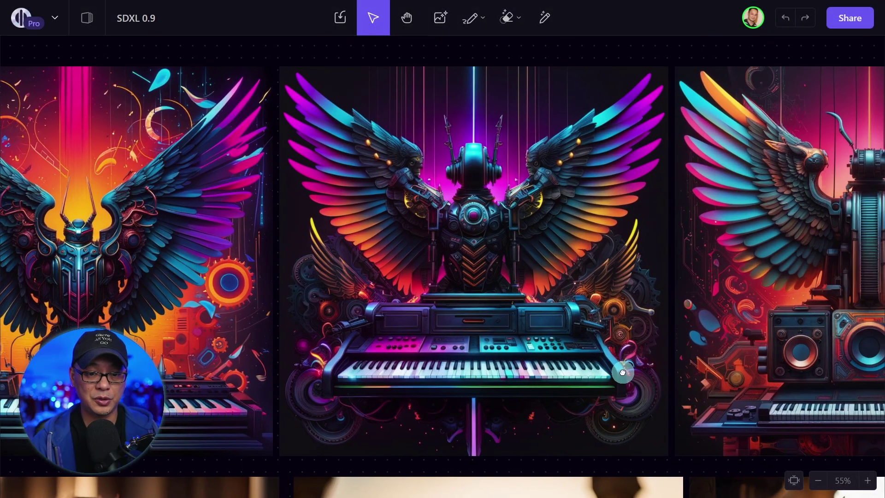
{"action": "scroll", "coordinate": [714, 373], "scroll_direction": "right", "scroll_amount": 6}
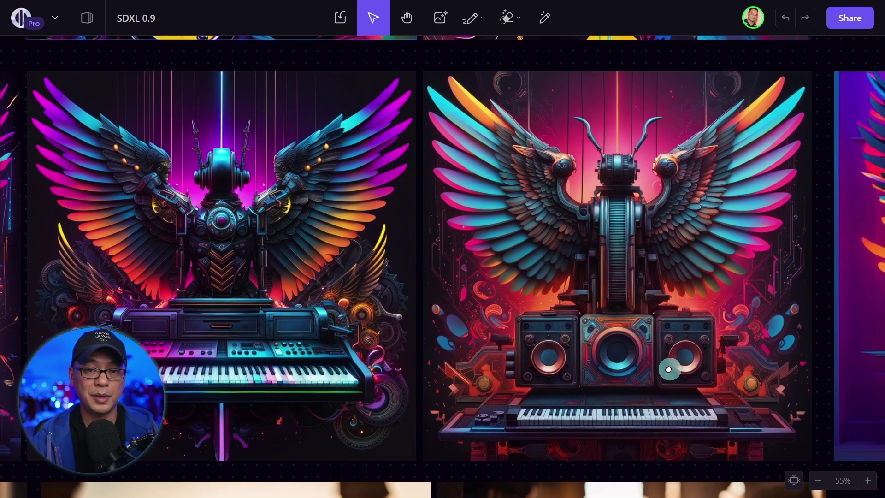
{"action": "left_click_drag", "start_coordinate": [669, 369], "coordinate": [622, 369]}
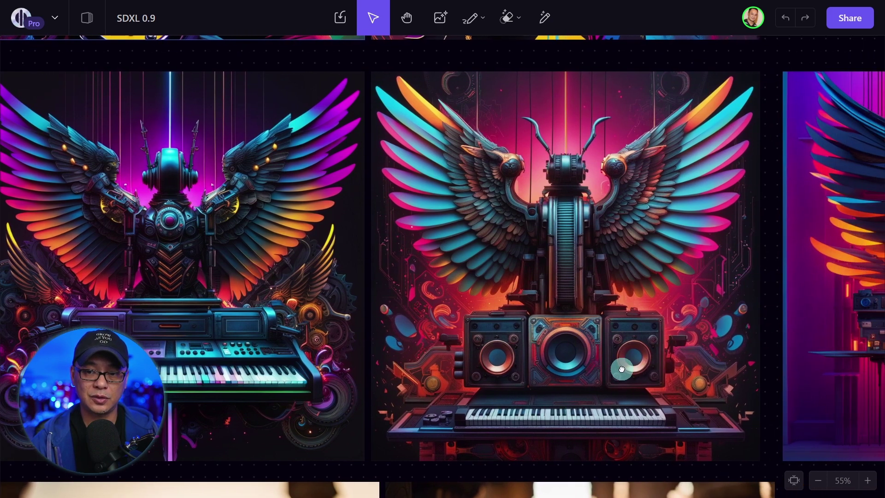
{"action": "scroll", "coordinate": [777, 361], "scroll_direction": "right", "scroll_amount": 12}
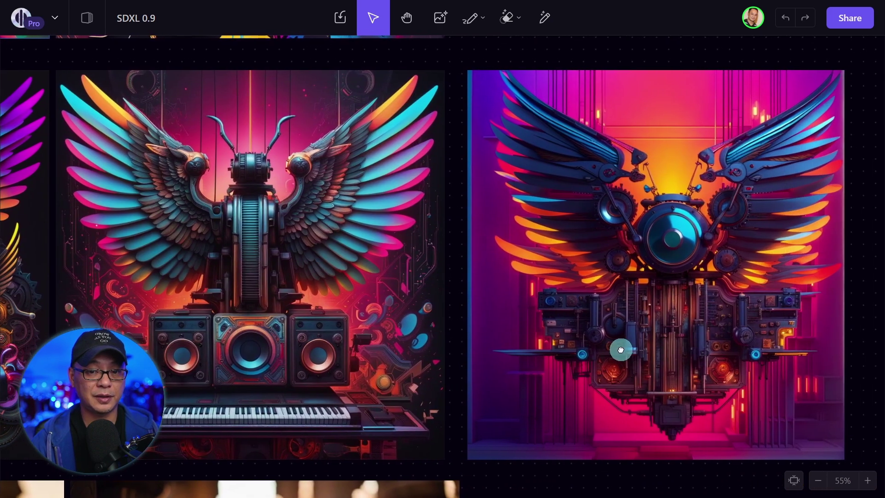
Pan along the row of Egyptian women portraits, from the gold headdress to the curly-haired woman.
{"action": "scroll", "coordinate": [317, 347], "scroll_direction": "down", "scroll_amount": 10}
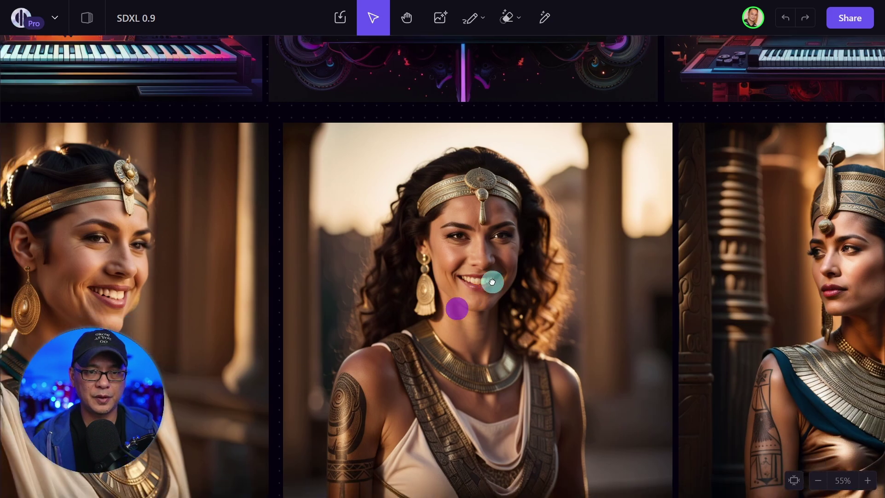
{"action": "left_click_drag", "start_coordinate": [361, 271], "coordinate": [557, 278]}
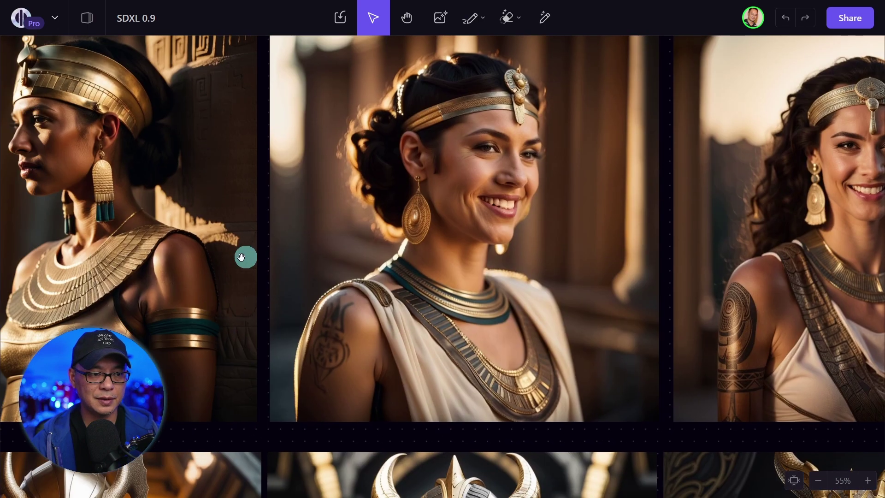
{"action": "left_click_drag", "start_coordinate": [622, 300], "coordinate": [615, 324]}
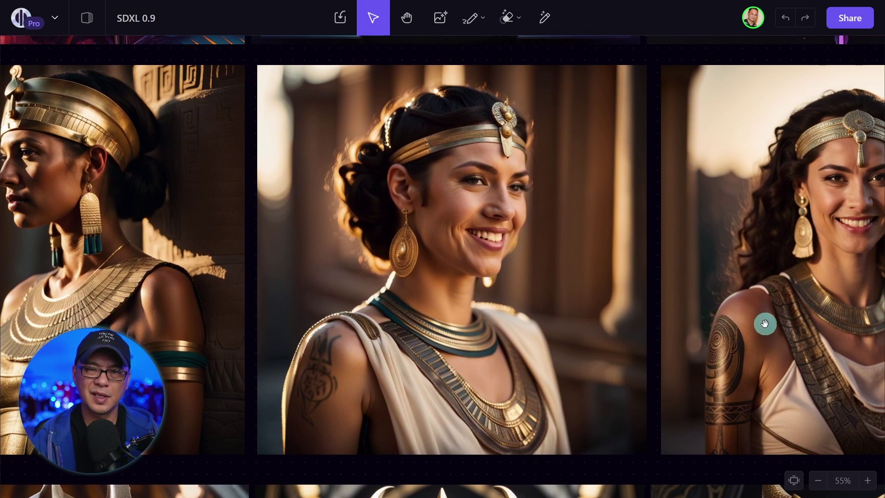
{"action": "left_click_drag", "start_coordinate": [765, 324], "coordinate": [613, 330]}
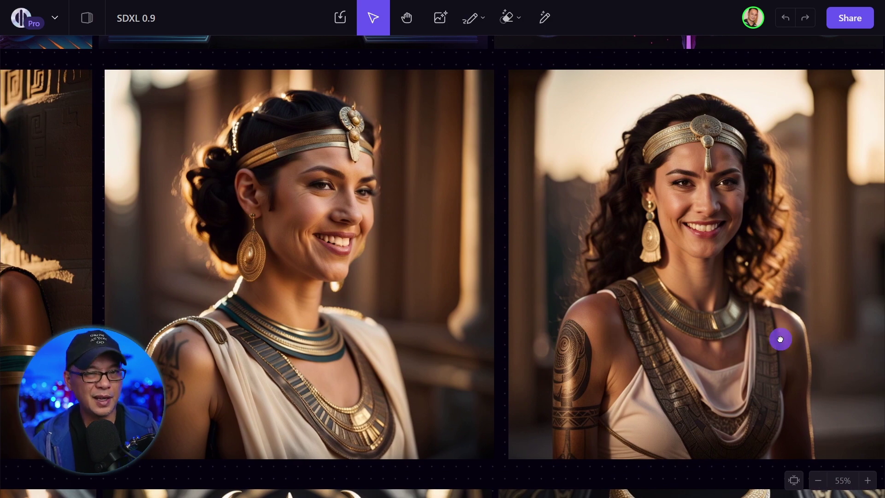
{"action": "left_click_drag", "start_coordinate": [780, 339], "coordinate": [659, 342]}
{"action": "left_click_drag", "start_coordinate": [825, 344], "coordinate": [751, 345]}
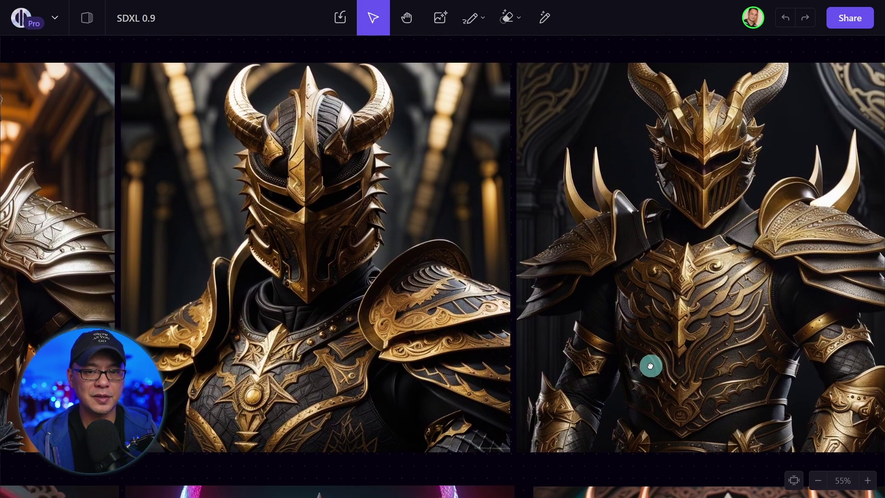
Pan through the armored knight images and on along the horned mask row.
{"action": "left_click_drag", "start_coordinate": [650, 366], "coordinate": [560, 367]}
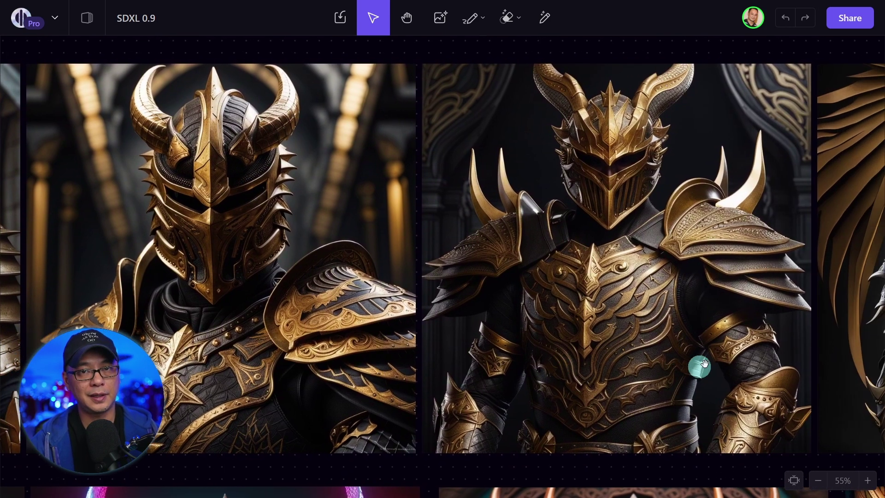
{"action": "left_click_drag", "start_coordinate": [704, 365], "coordinate": [539, 363]}
{"action": "left_click_drag", "start_coordinate": [784, 367], "coordinate": [662, 370]}
{"action": "left_click_drag", "start_coordinate": [765, 371], "coordinate": [709, 373]}
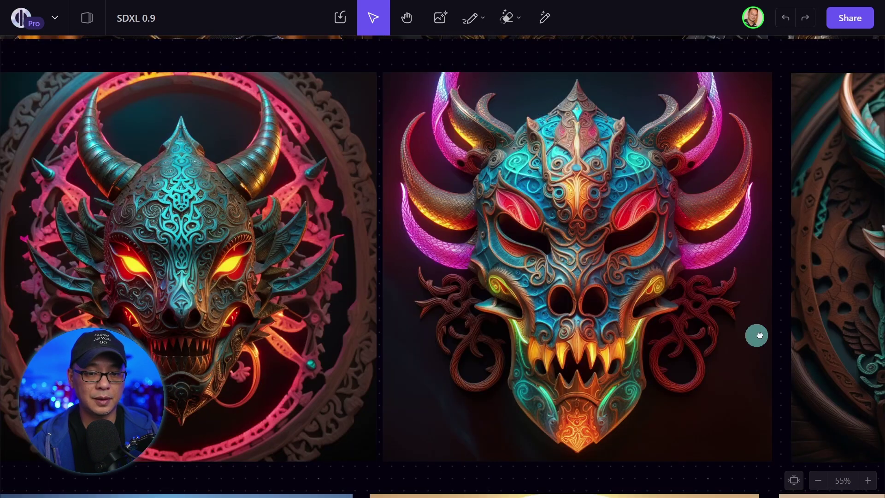
{"action": "left_click_drag", "start_coordinate": [755, 334], "coordinate": [592, 336]}
{"action": "left_click_drag", "start_coordinate": [798, 339], "coordinate": [613, 347]}
{"action": "left_click_drag", "start_coordinate": [852, 365], "coordinate": [598, 368]}
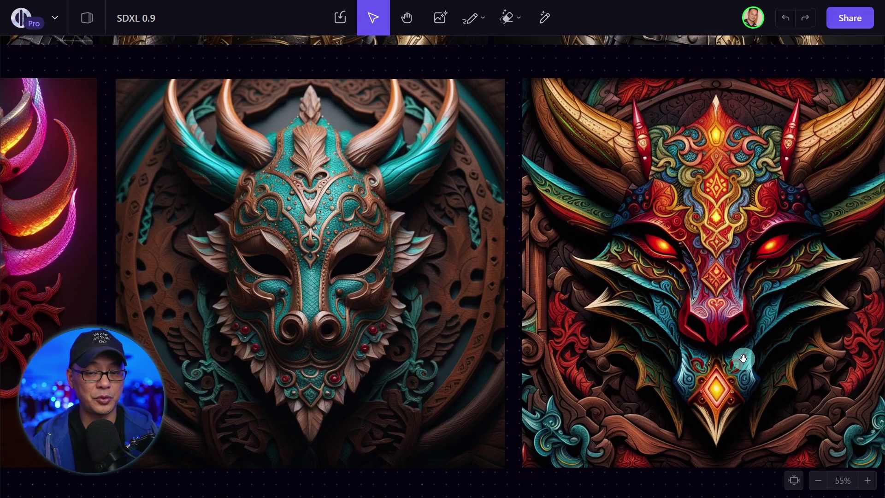
Pan through the paper-art howling wolf images, then move down to the painted portraits.
{"action": "left_click_drag", "start_coordinate": [743, 358], "coordinate": [589, 357]}
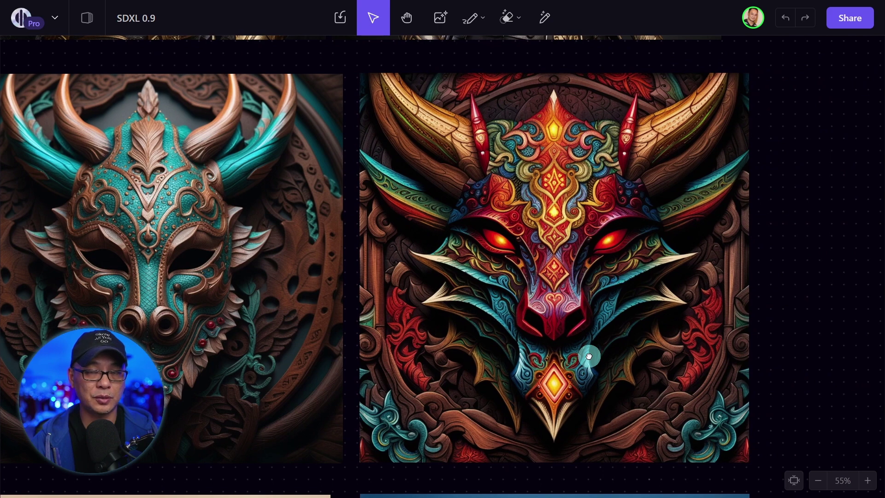
{"action": "scroll", "coordinate": [607, 356], "scroll_direction": "down", "scroll_amount": 10}
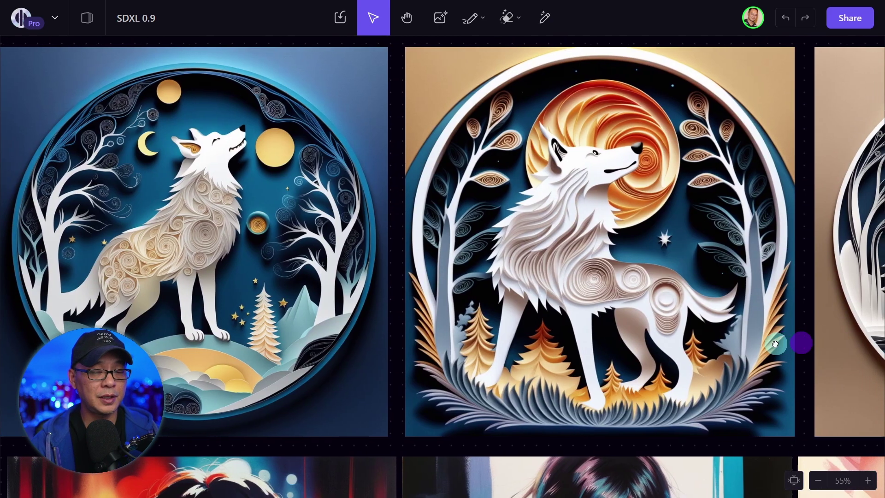
{"action": "left_click_drag", "start_coordinate": [775, 345], "coordinate": [501, 354]}
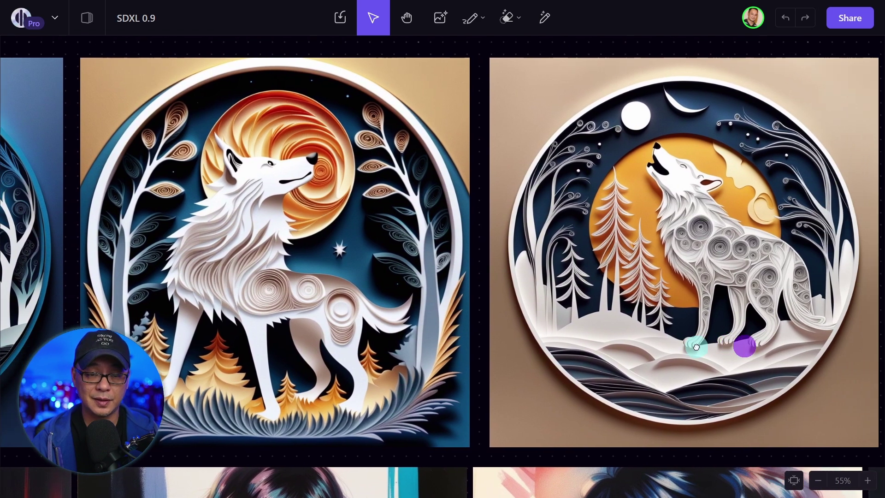
{"action": "left_click_drag", "start_coordinate": [696, 346], "coordinate": [487, 348]}
{"action": "left_click_drag", "start_coordinate": [747, 353], "coordinate": [599, 356]}
{"action": "left_click_drag", "start_coordinate": [799, 364], "coordinate": [686, 363]}
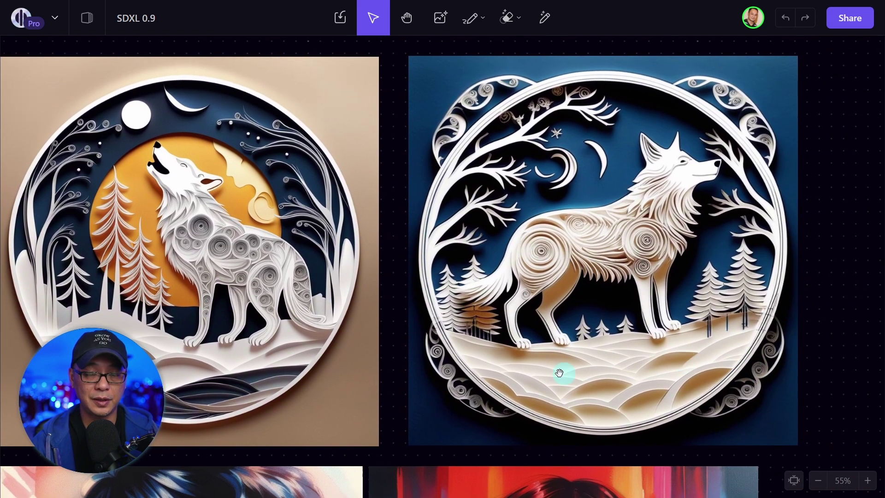
{"action": "scroll", "coordinate": [559, 372], "scroll_direction": "down", "scroll_amount": 8}
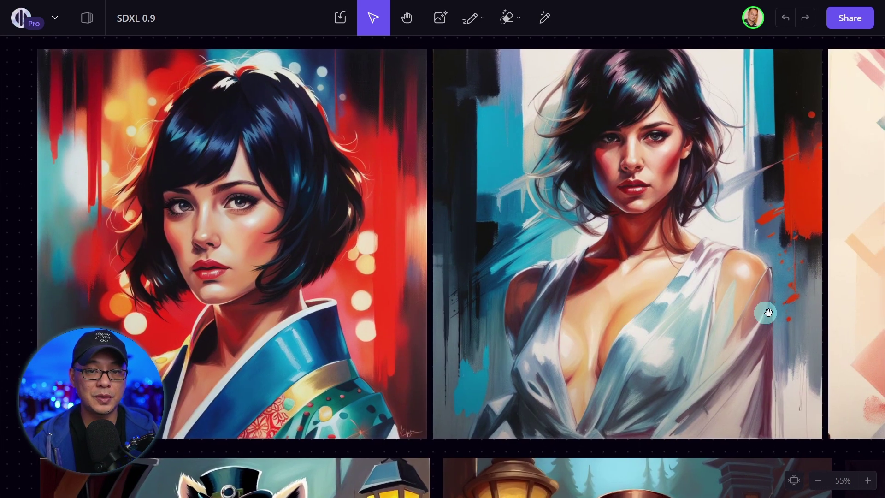
Pan along the painted short-haired women portraits and on through the raccoon images.
{"action": "left_click_drag", "start_coordinate": [791, 319], "coordinate": [541, 339]}
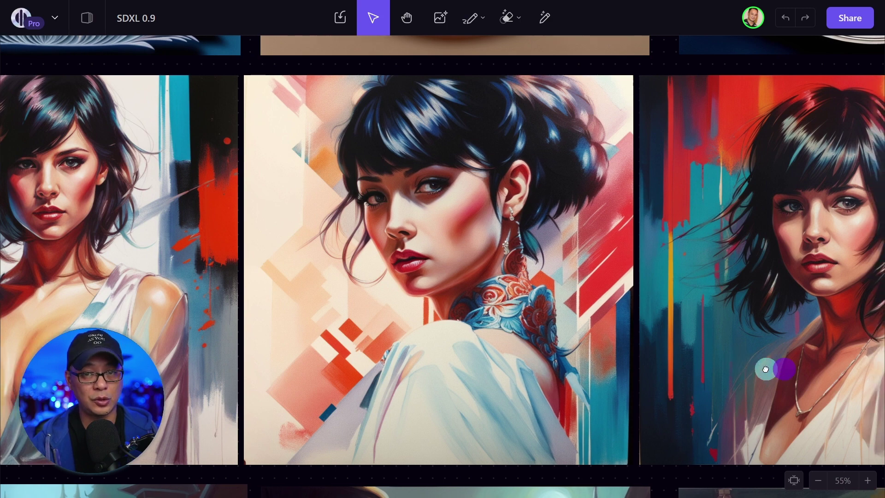
{"action": "left_click_drag", "start_coordinate": [765, 370], "coordinate": [569, 367]}
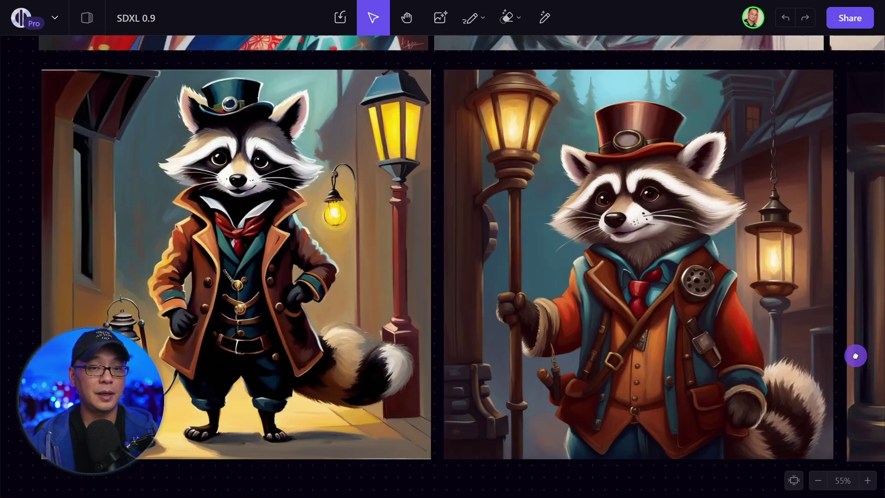
{"action": "left_click_drag", "start_coordinate": [853, 355], "coordinate": [610, 363]}
{"action": "left_click_drag", "start_coordinate": [808, 338], "coordinate": [660, 337]}
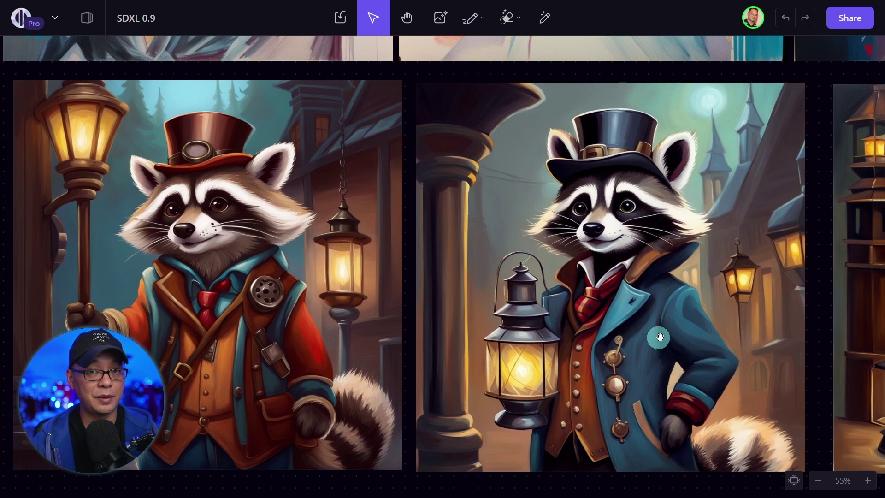
{"action": "left_click_drag", "start_coordinate": [716, 330], "coordinate": [464, 332]}
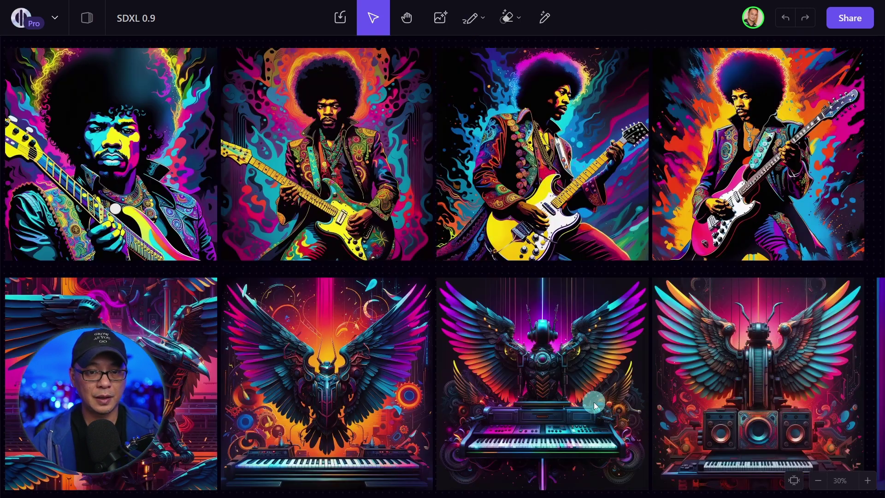